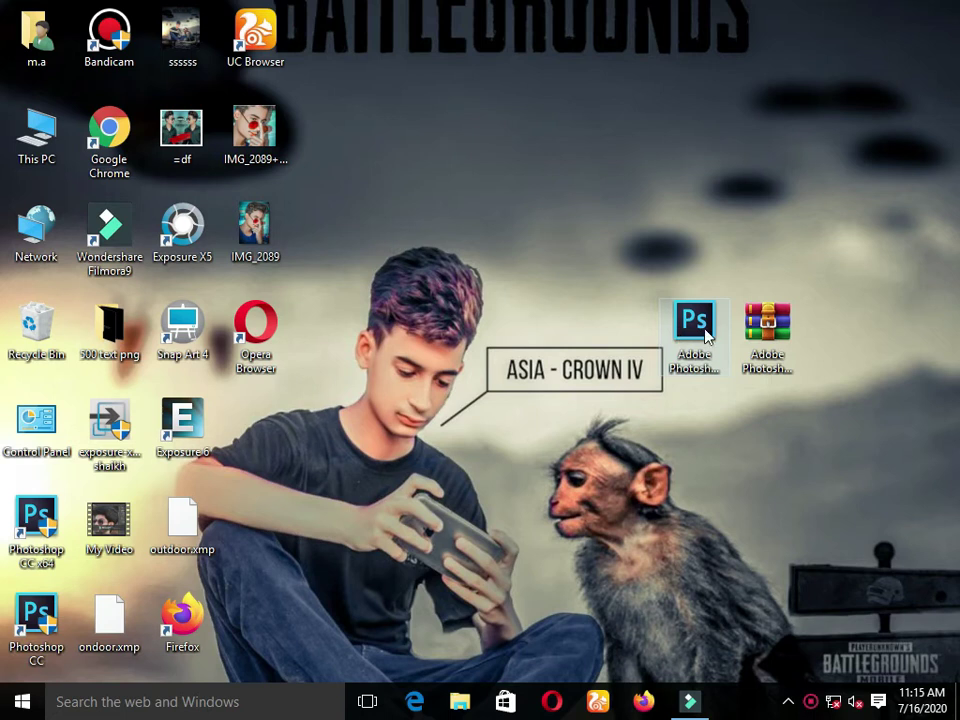
Cancel the archive extraction options, then run the Photoshop CC installer from the desktop.
mouse_move(766, 322)
mouse_down()
mouse_move(768, 215)
mouse_move(776, 264)
mouse_up()
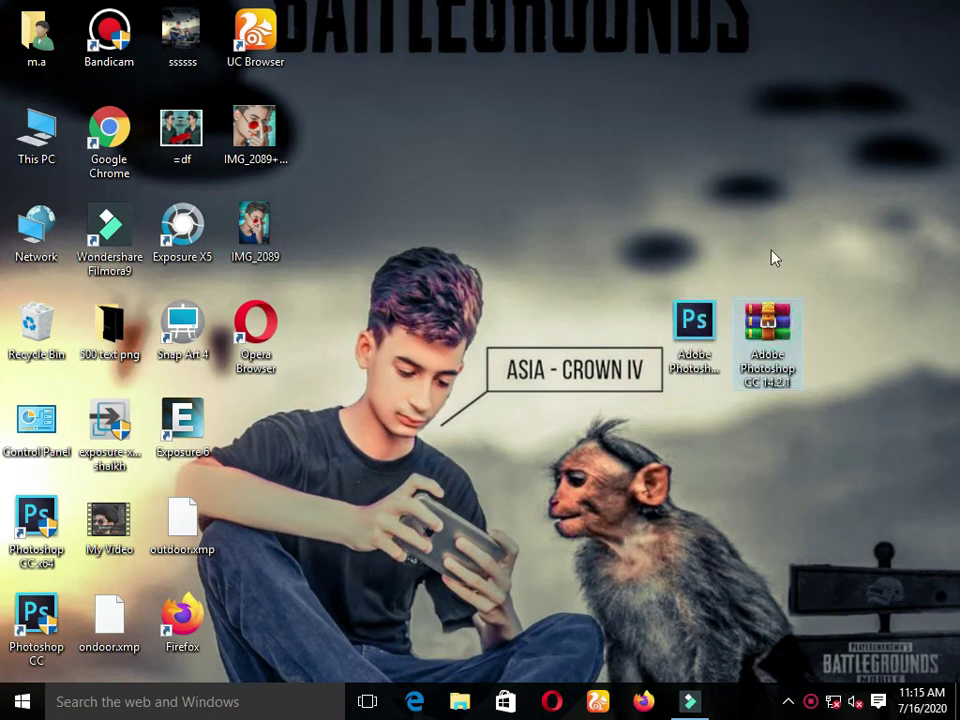
click(703, 320)
right_click(790, 347)
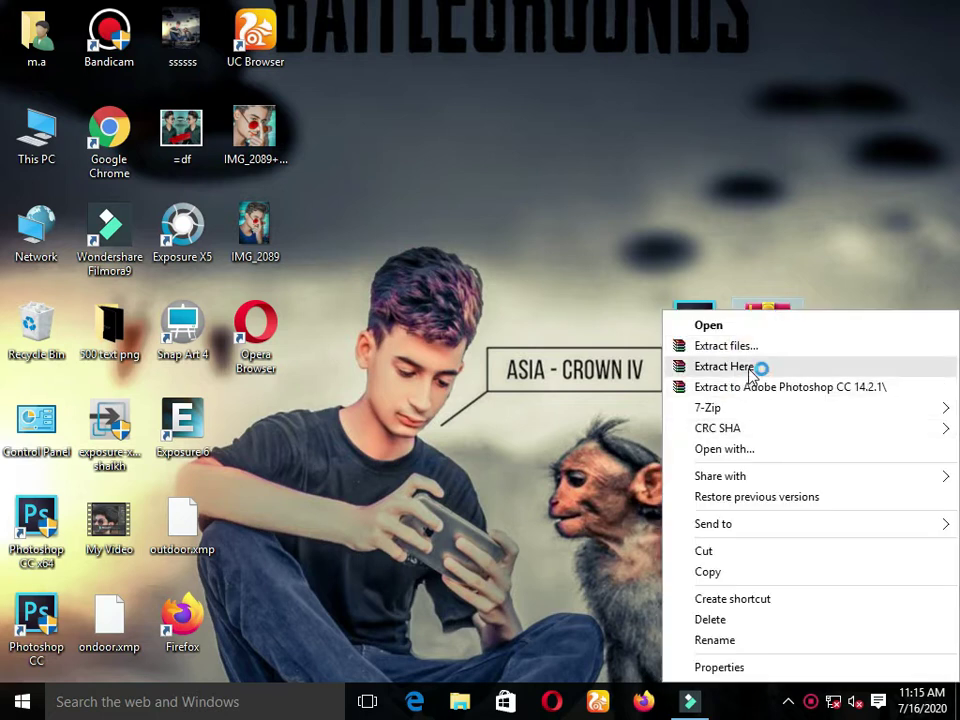
click(745, 346)
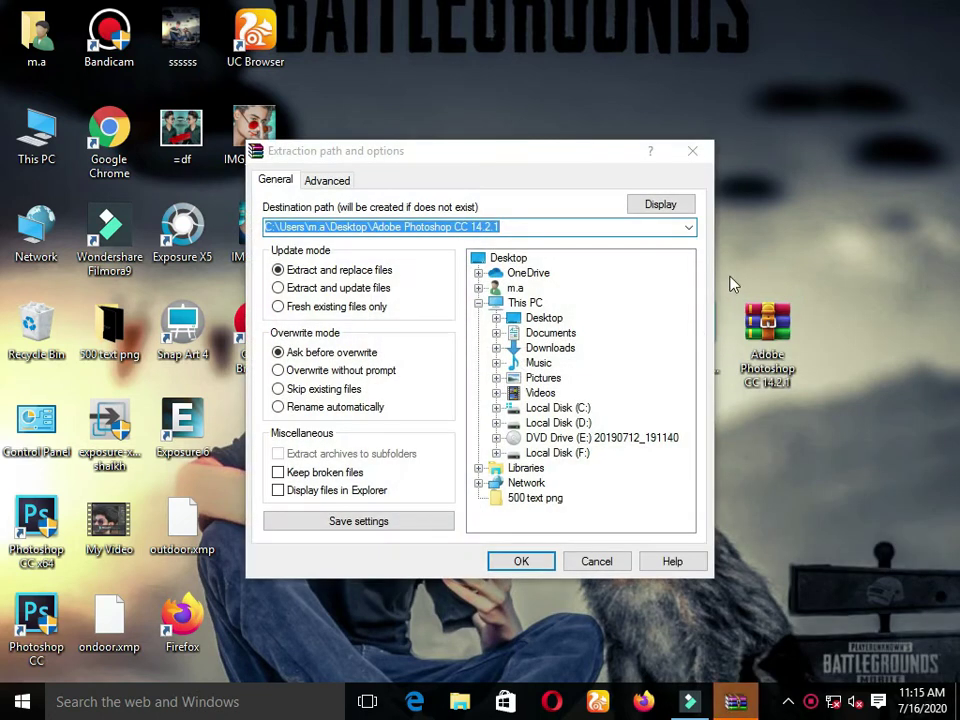
click(600, 561)
click(712, 330)
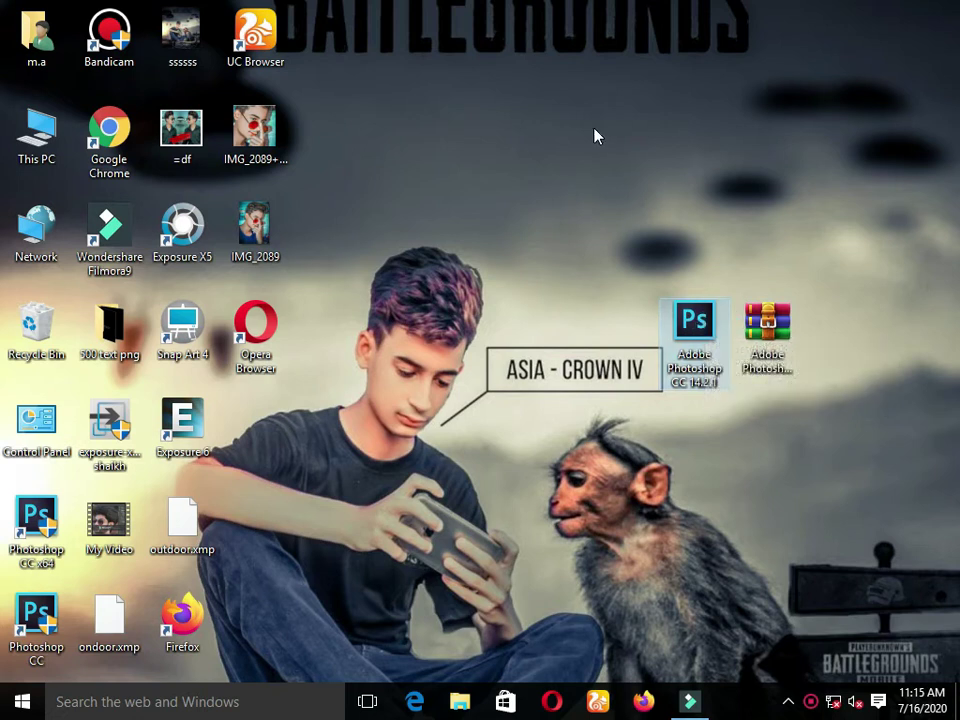
key(Return)
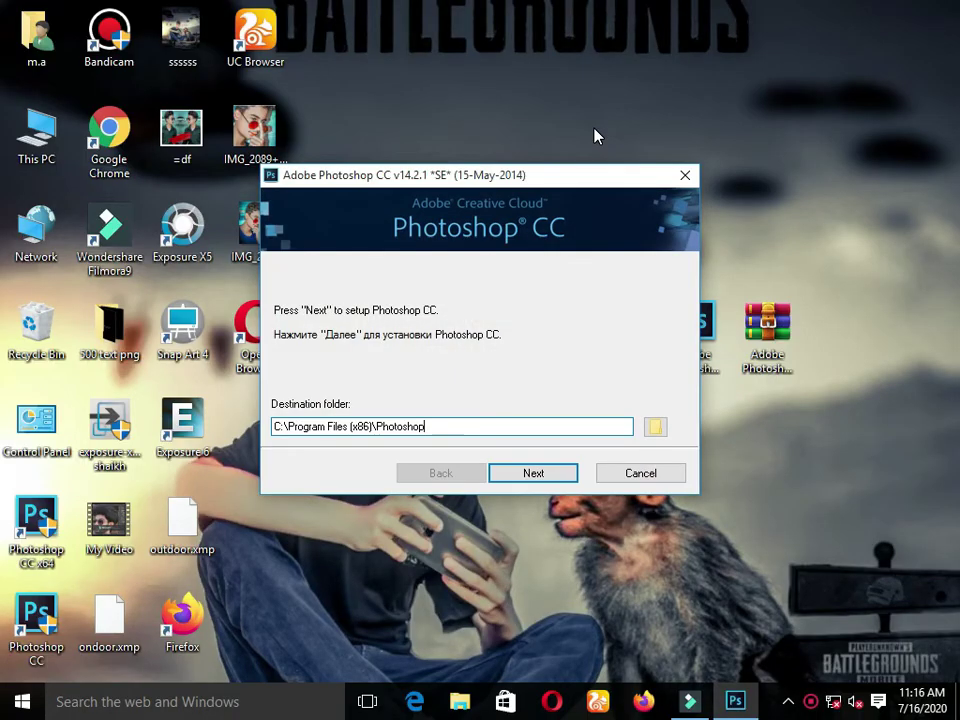
Start installing Photoshop CC into C:\Program Files (x86)\Photoshop and wait for 'Completing installation'.
click(572, 474)
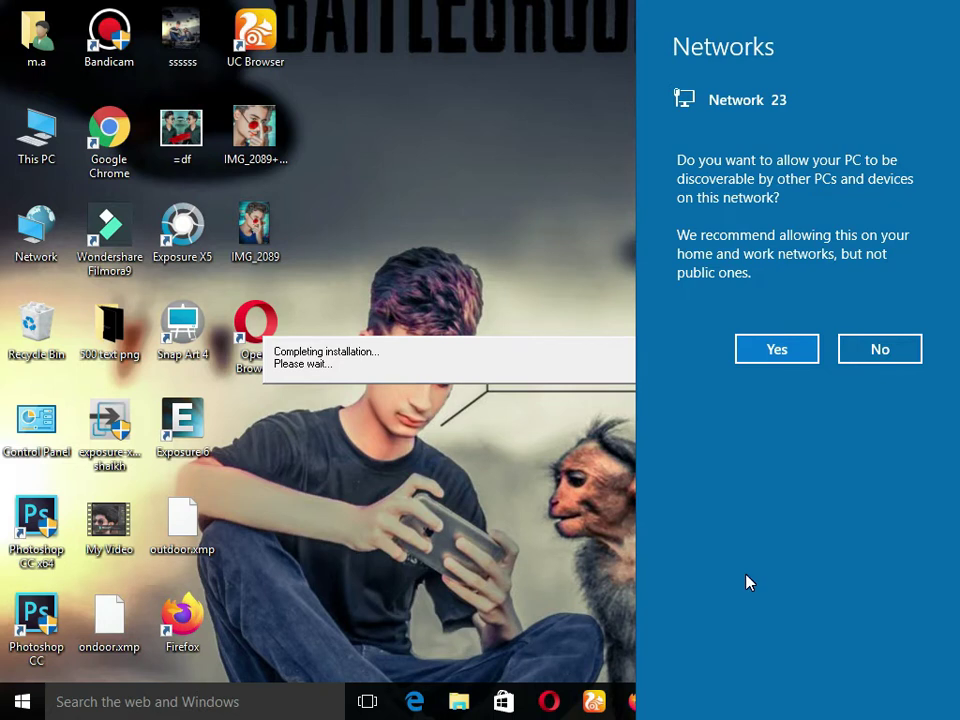
Dismiss the network discoverability prompt, then launch the installed Photoshop CC from the desktop.
click(562, 287)
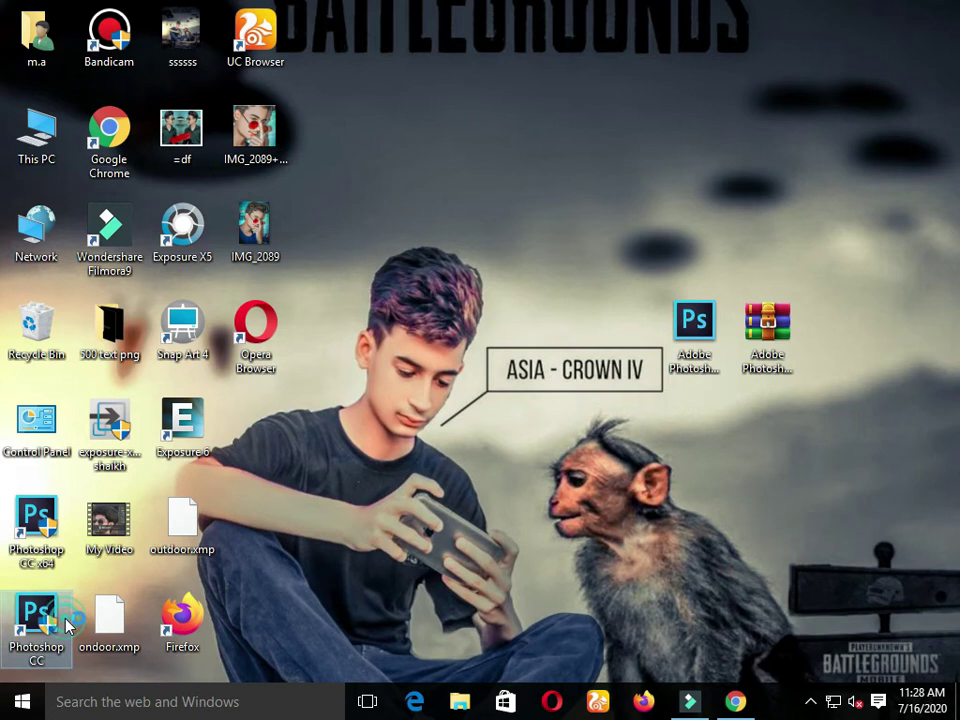
double_click(60, 620)
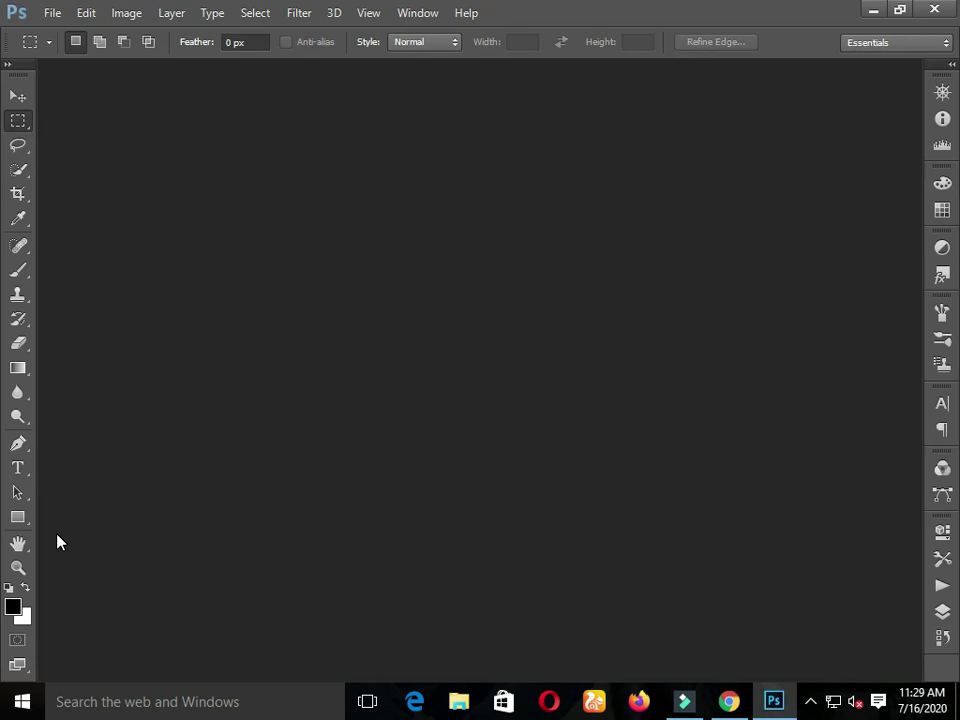
Expand the right dock to show the Histogram, Color, Adjustments and Layers panels.
click(951, 64)
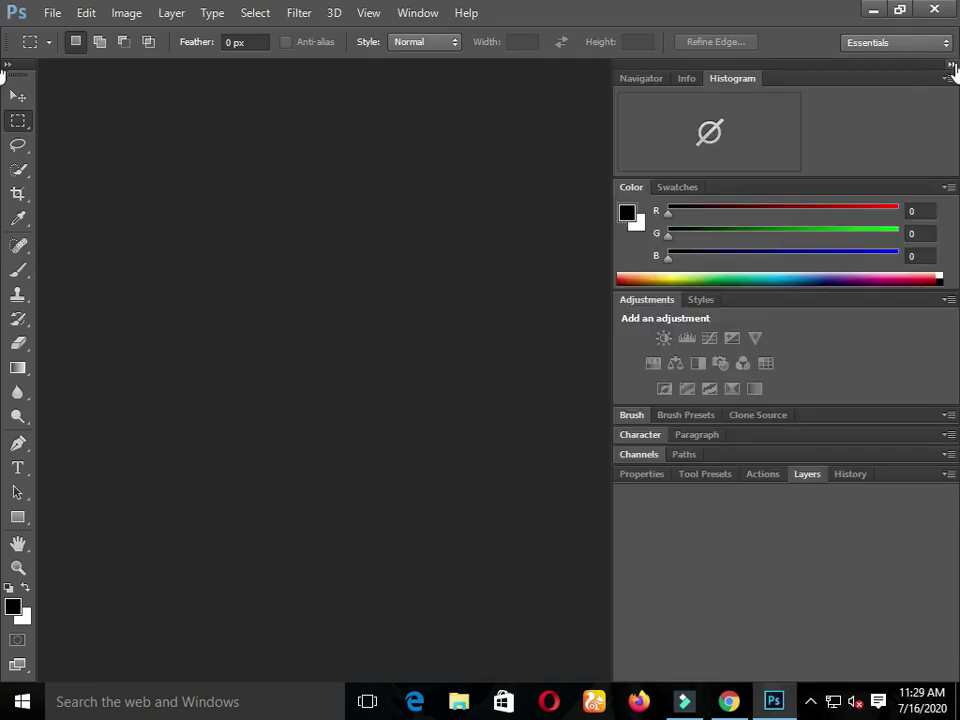
Bring up the File > Open dialog for choosing an image.
click(284, 14)
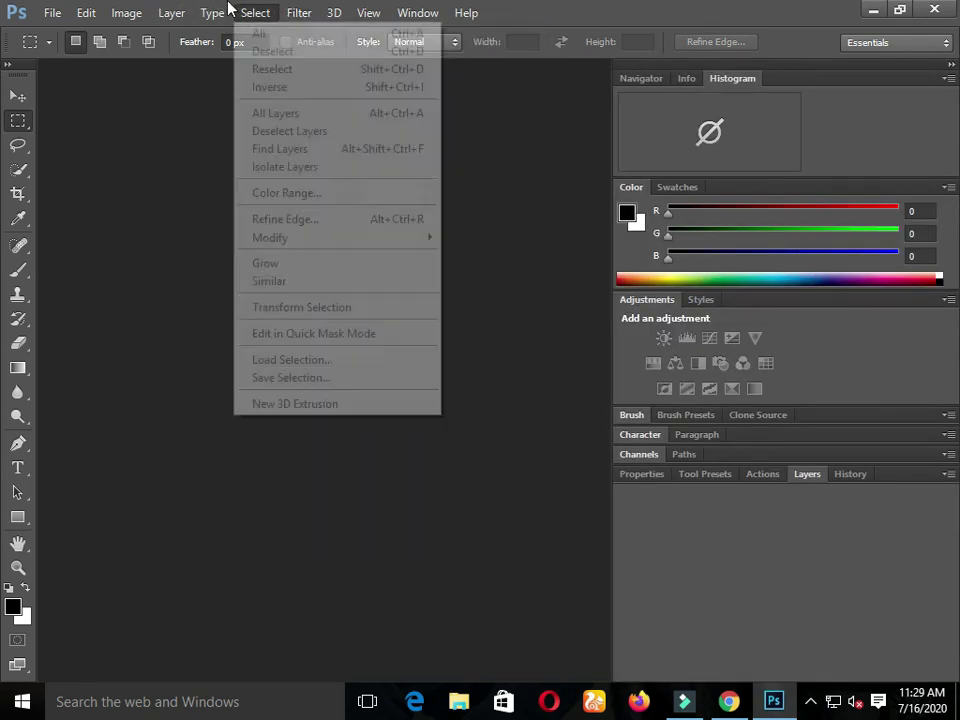
click(85, 52)
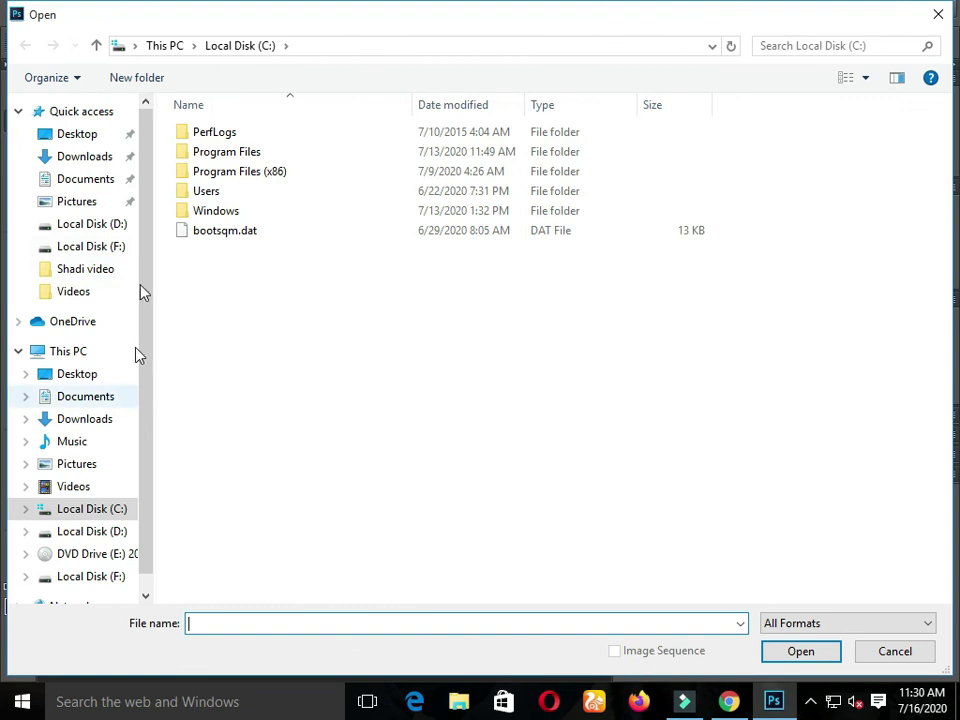
Open IMG_9813.JPG from Local Disk (F:), dock it as a tab, and browse the Filter menu.
click(88, 247)
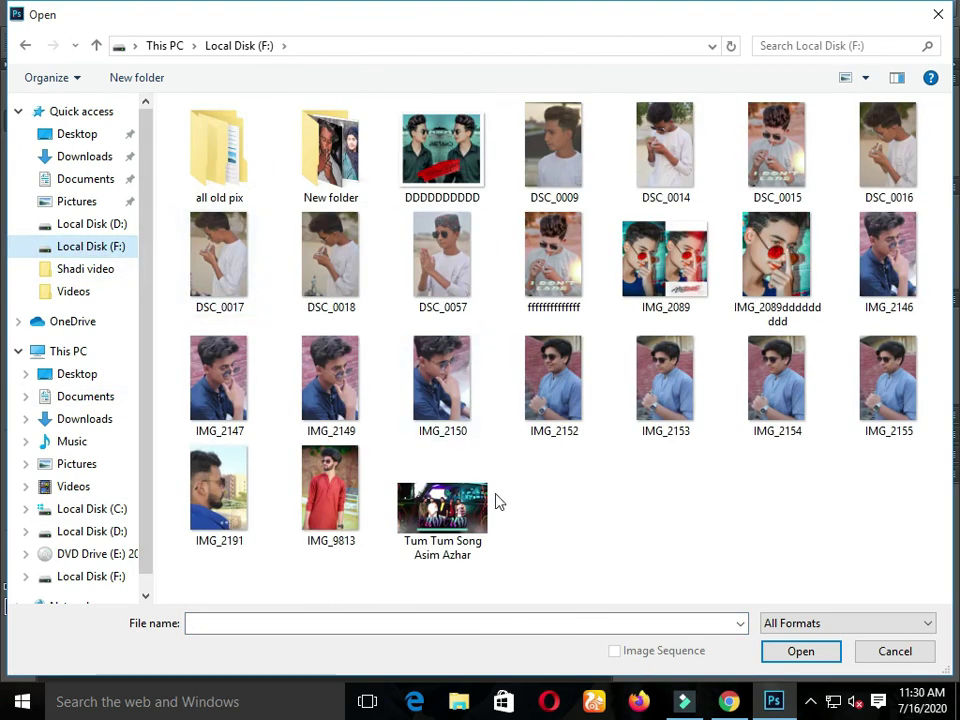
double_click(362, 461)
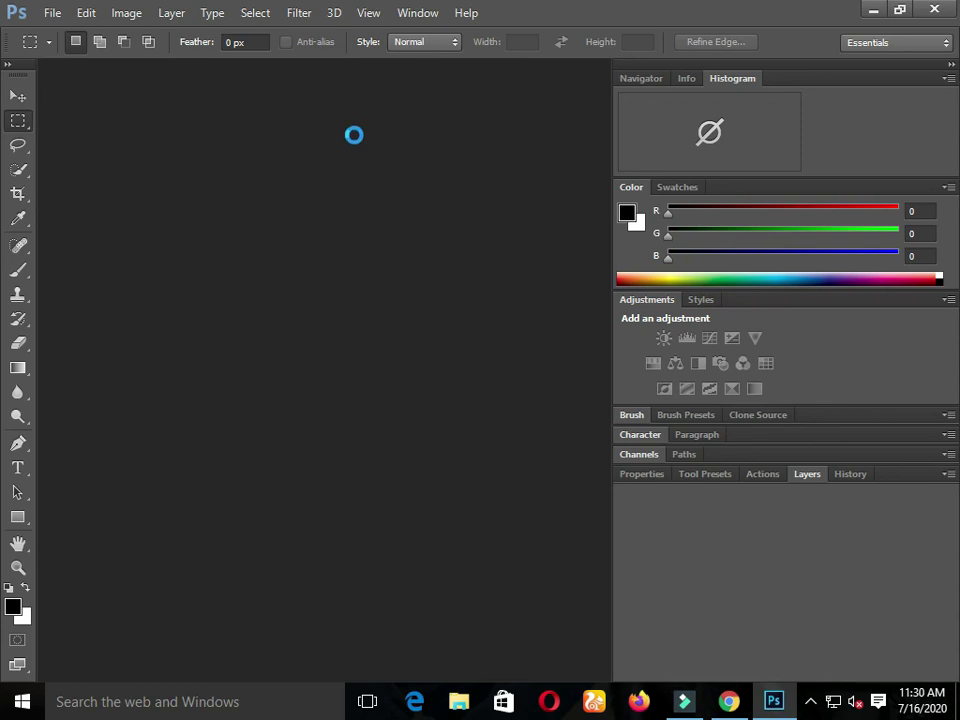
drag(229, 74, 300, 45)
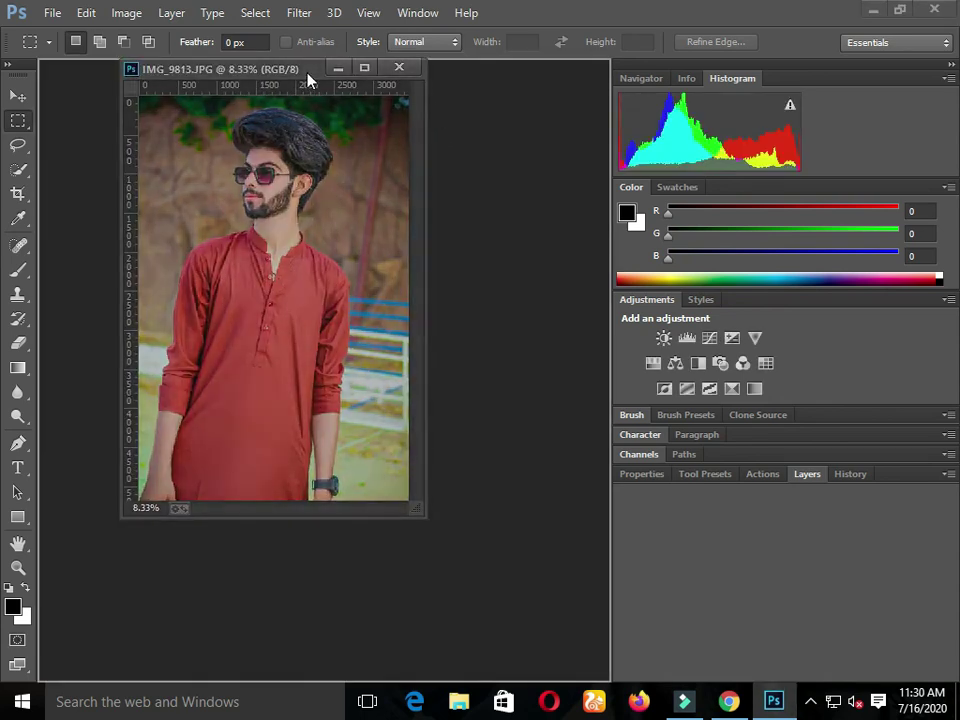
click(298, 12)
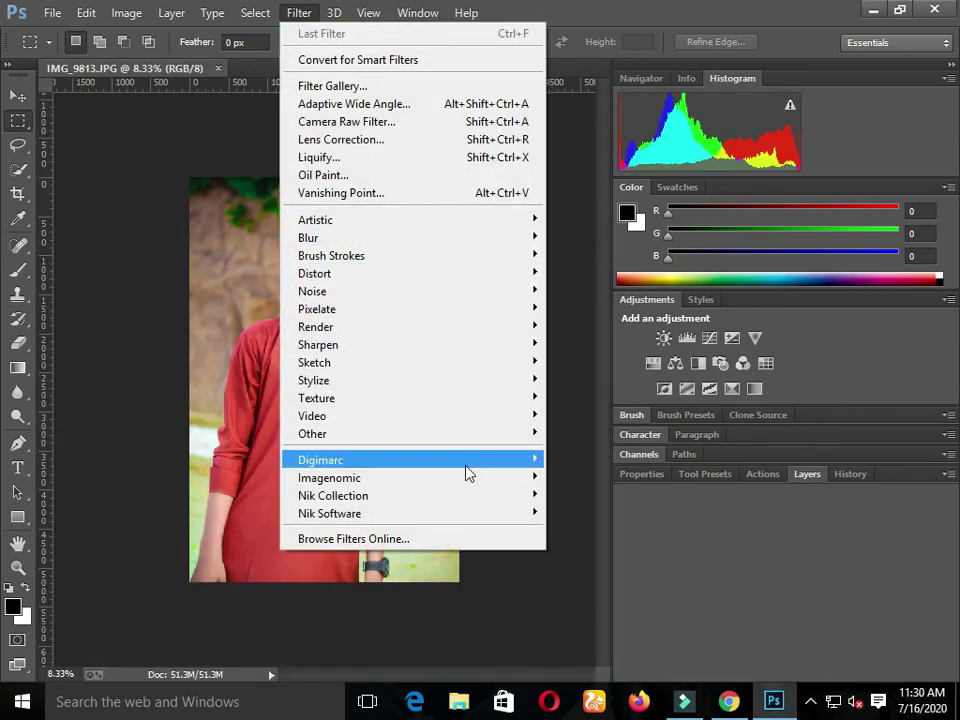